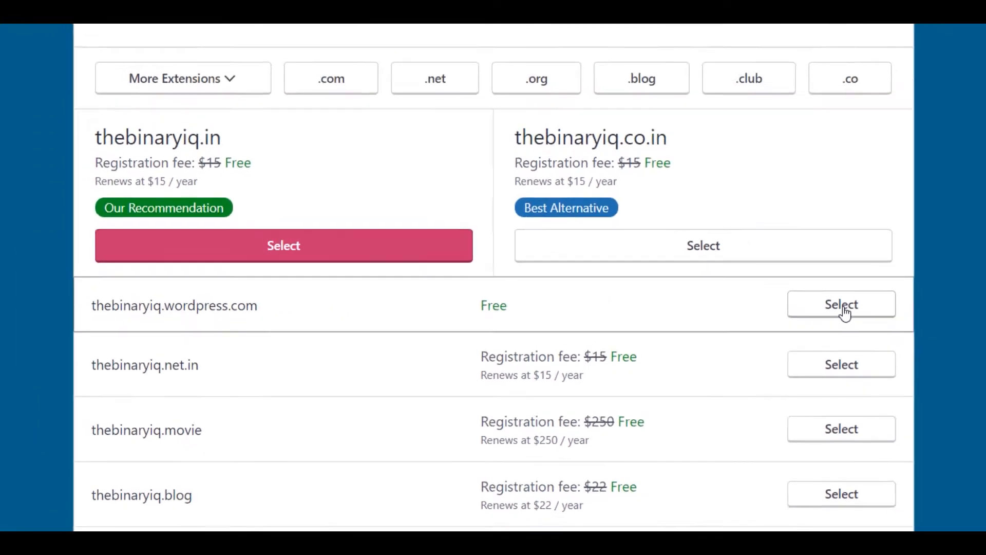
Create the site on the free thebinaryiq.wordpress.com address with the free plan and visit the new site
click(899, 273)
click(535, 162)
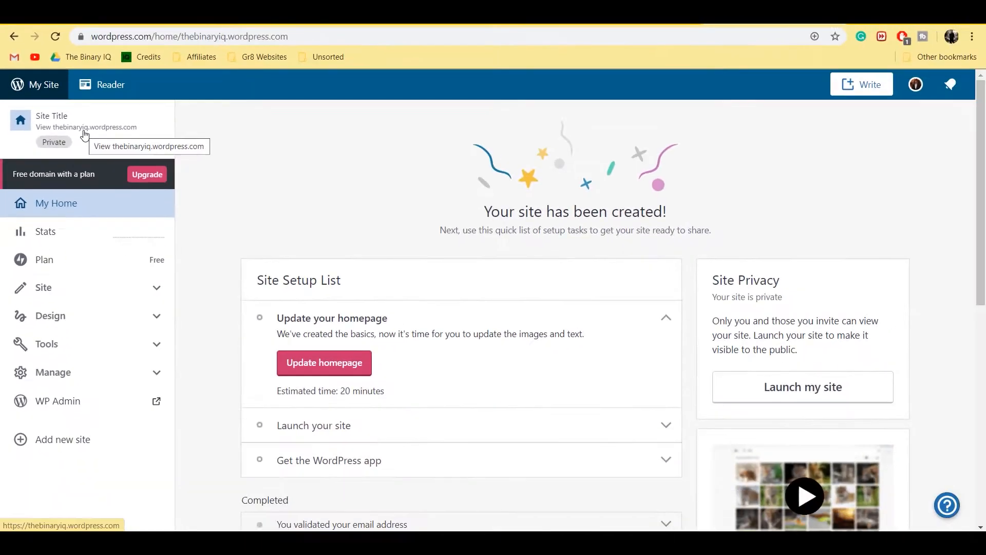
click(86, 135)
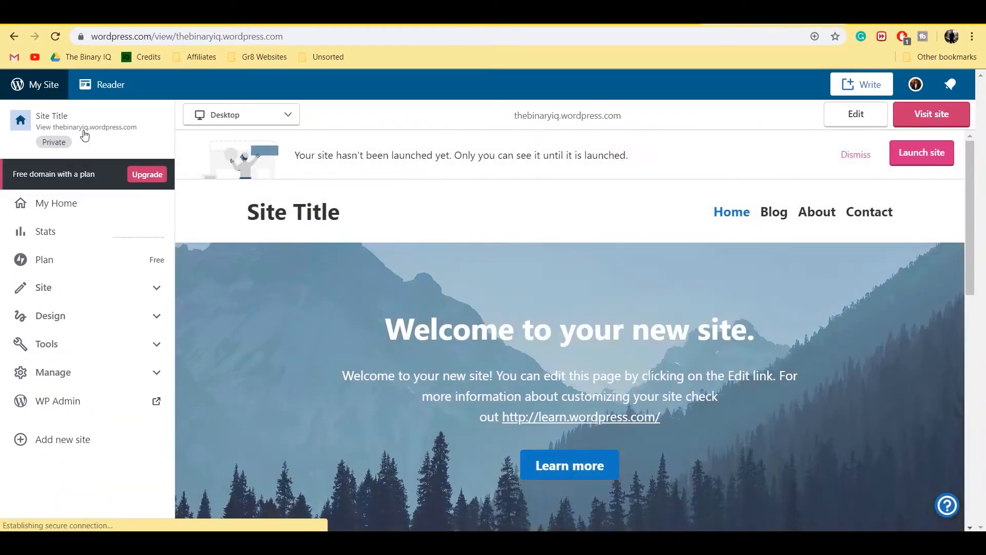
click(928, 121)
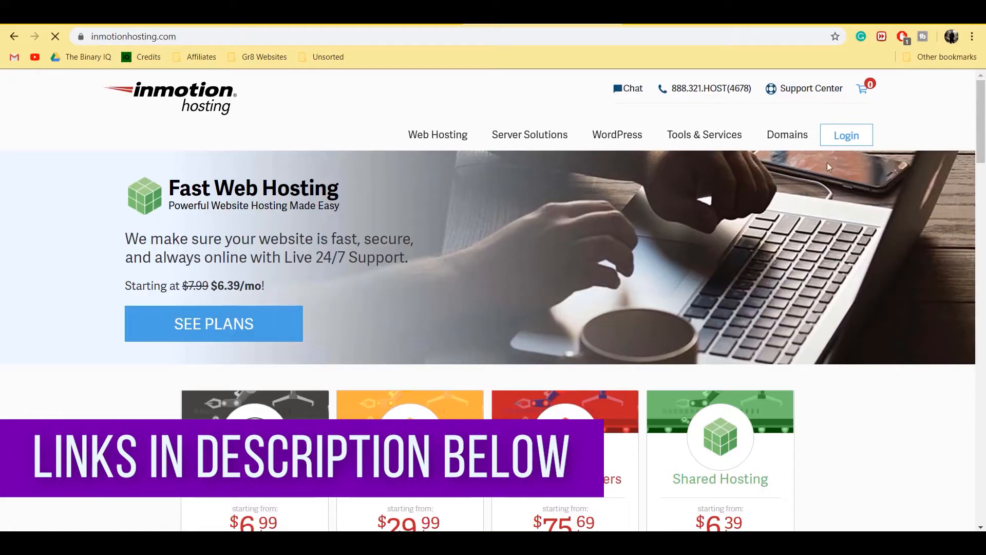
Log in to the InMotion Hosting account and open cPanel for the certifiedweirdo.com hosting plan
click(843, 137)
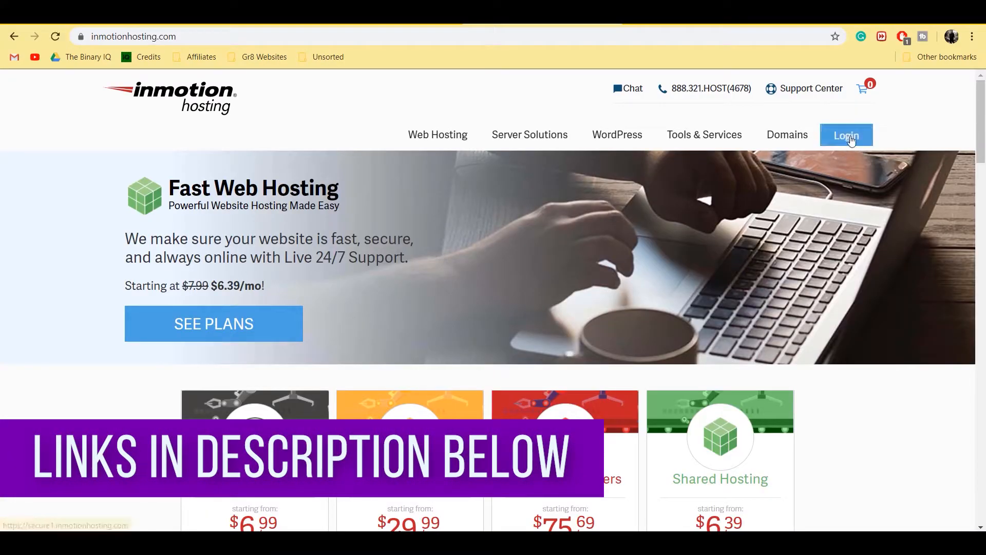
scroll(134, 382, down, 2)
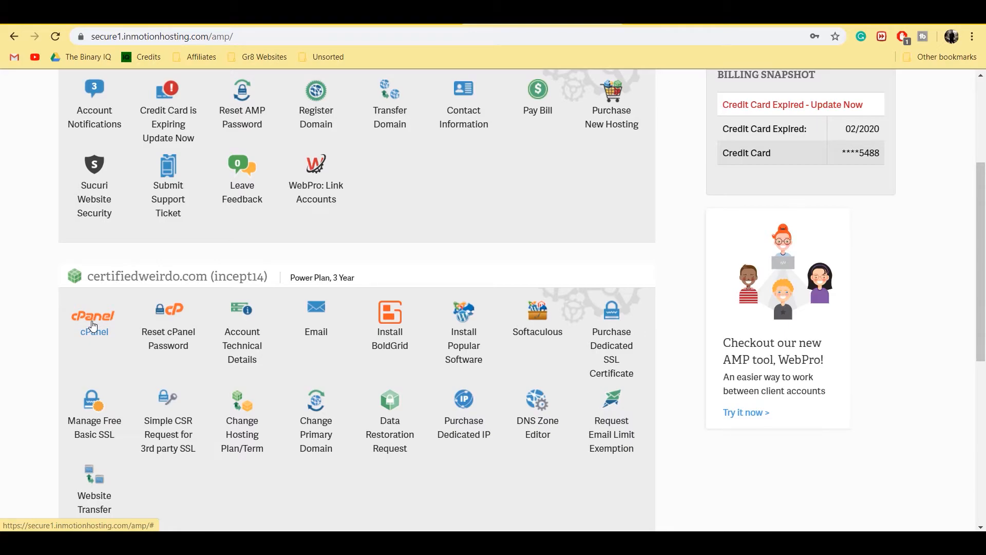
click(93, 325)
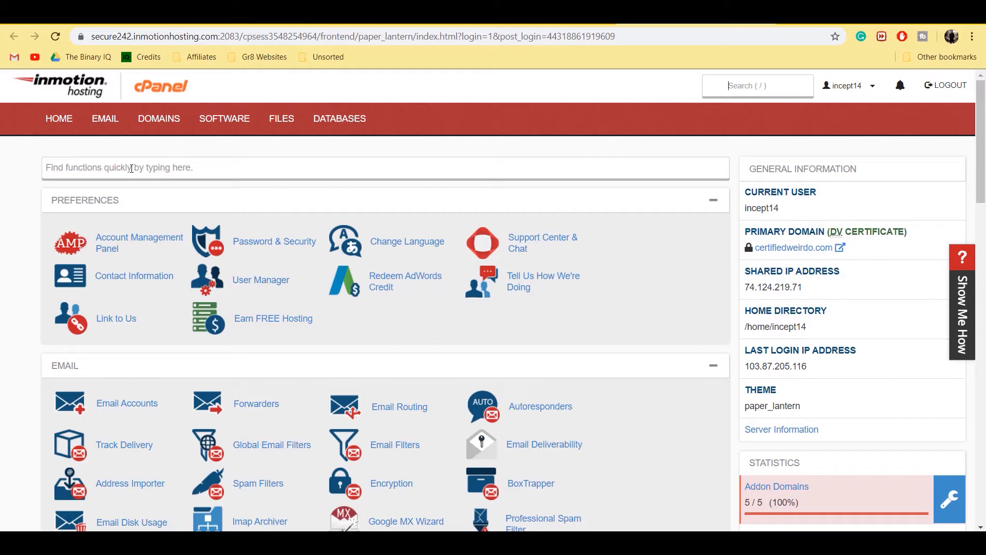
Open cPanel's Subdomains tool and define a subdomain named store under the domain thebinaryiq.com
click(132, 168)
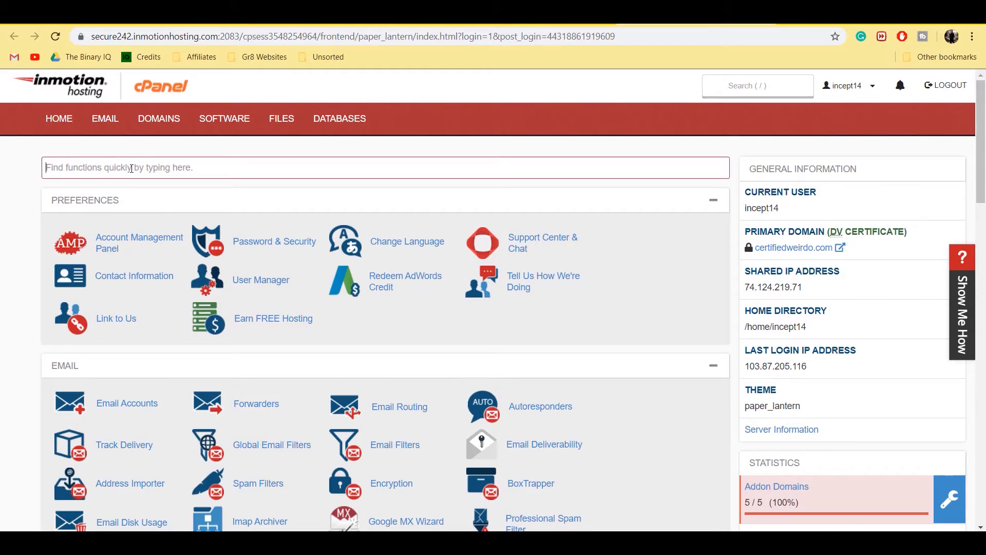
scroll(97, 287, down, 6)
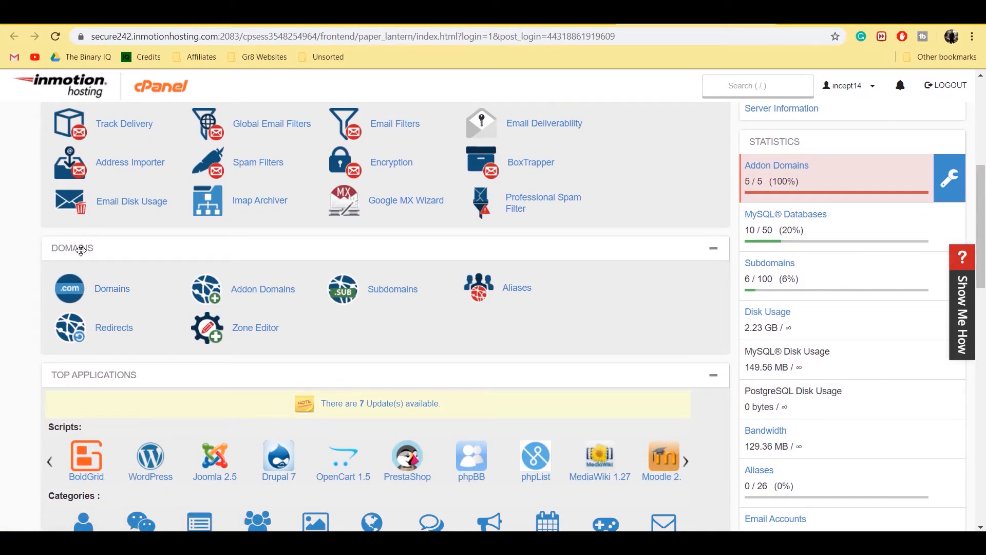
click(392, 294)
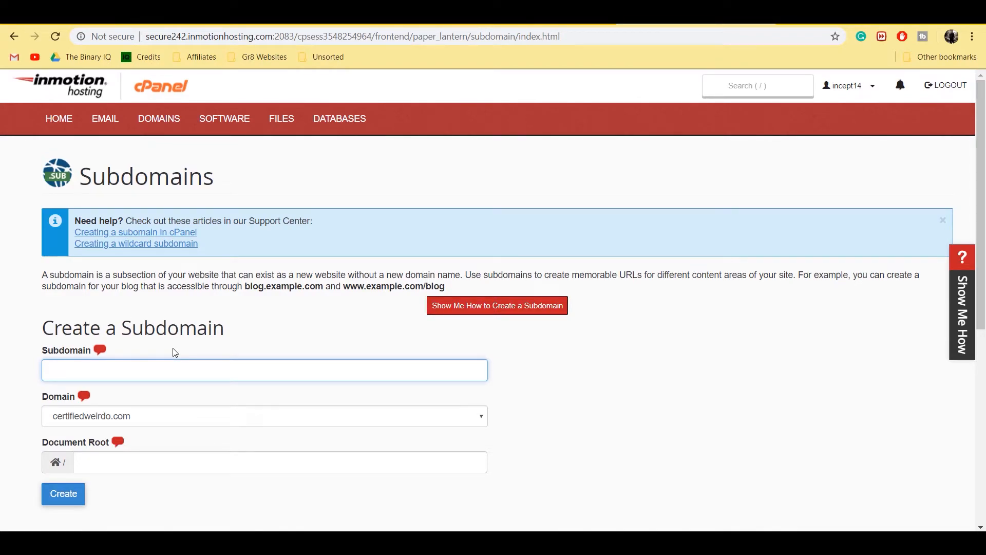
scroll(172, 333, down, 2)
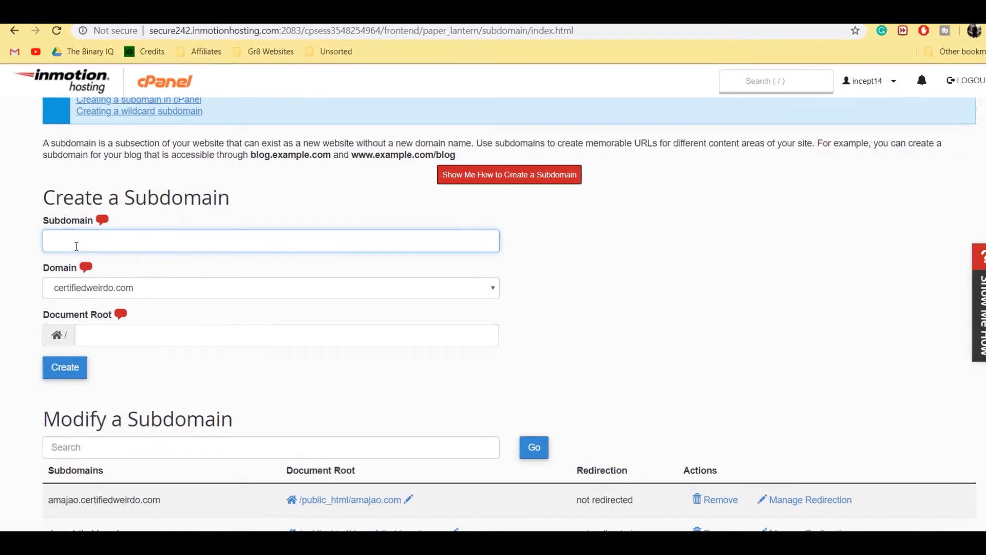
text(store)
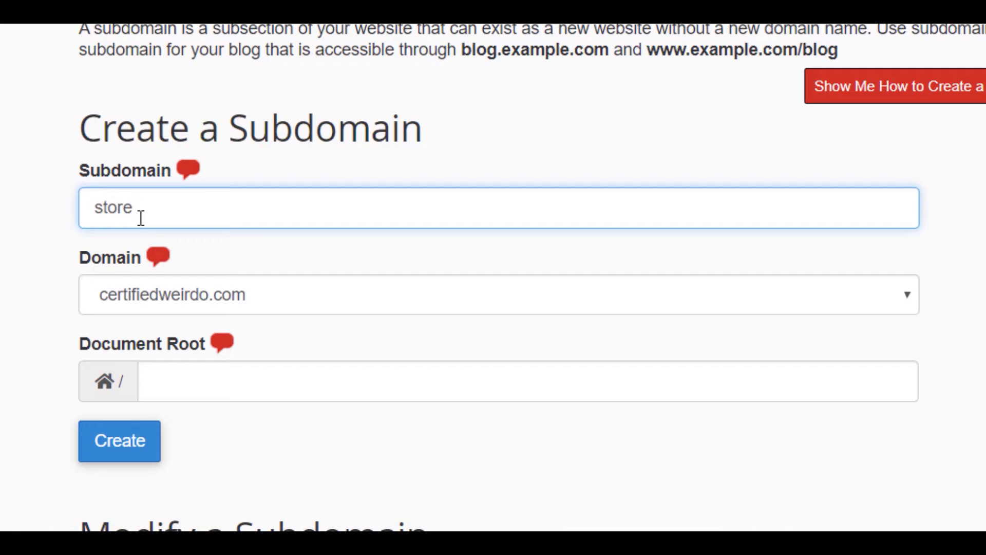
click(229, 288)
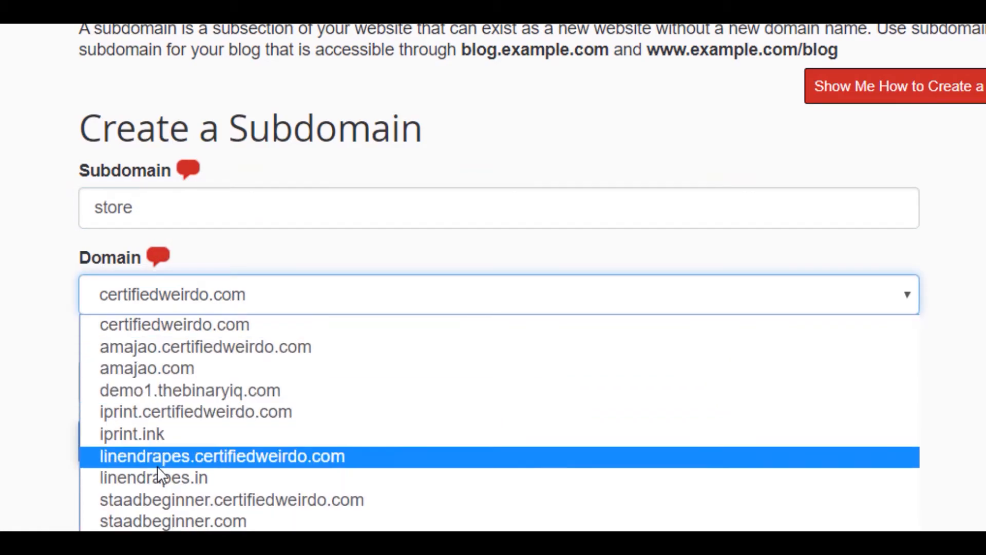
click(104, 366)
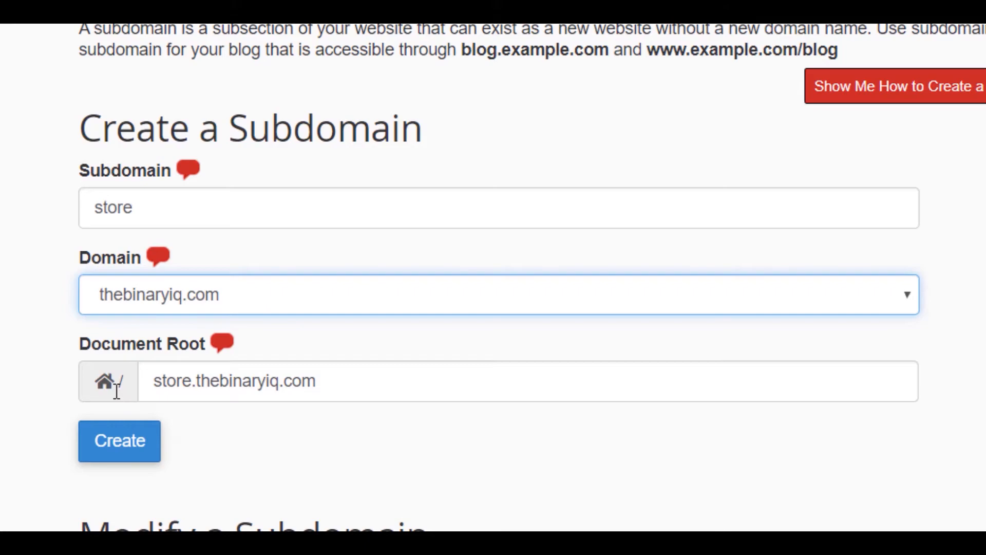
Set the subdomain's document root to public_html/store.thebinaryiq.com and create the subdomain
click(154, 380)
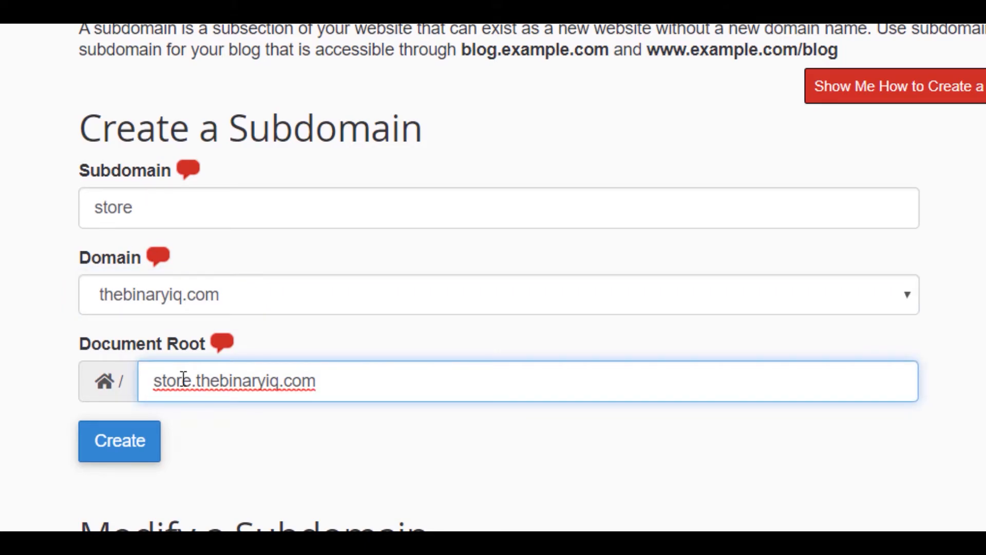
text(public_htm)
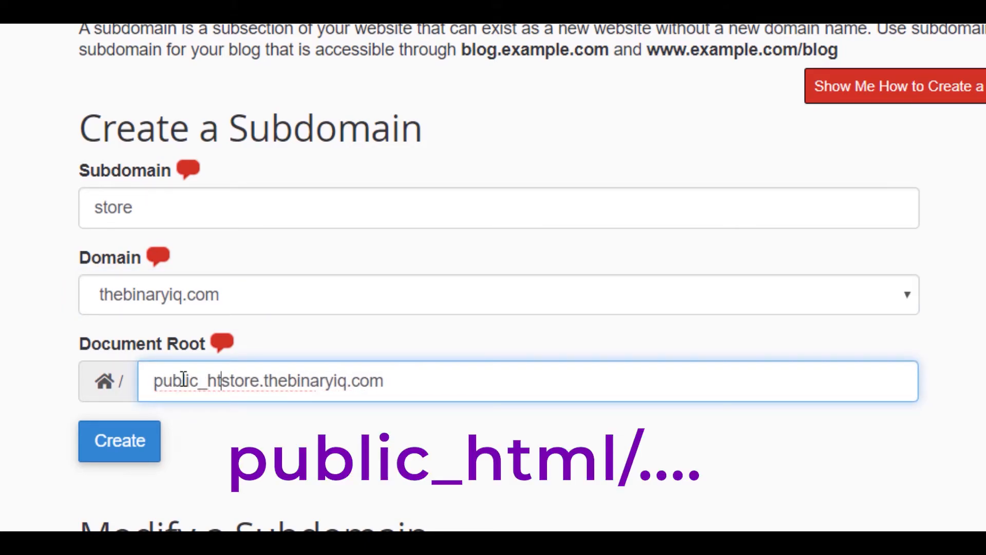
text(l/)
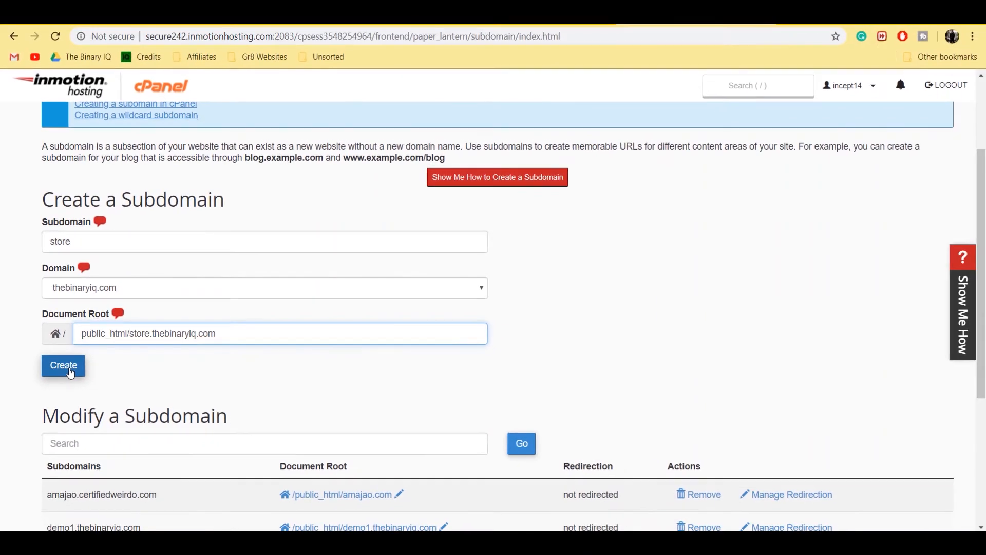
click(103, 416)
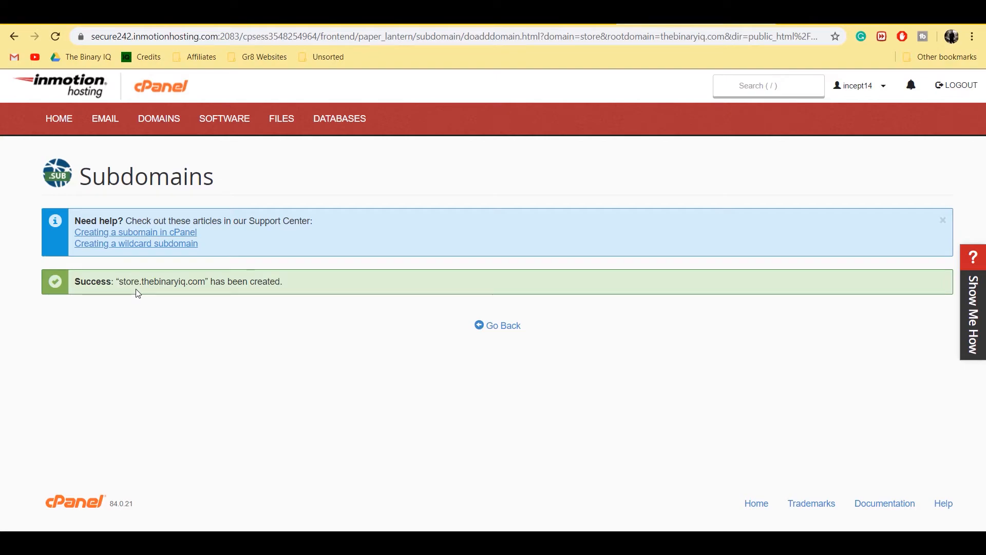
Visit store.thebinaryiq.com from the creation message to check what the new subdomain serves
drag(205, 282, 117, 282)
right_click(185, 282)
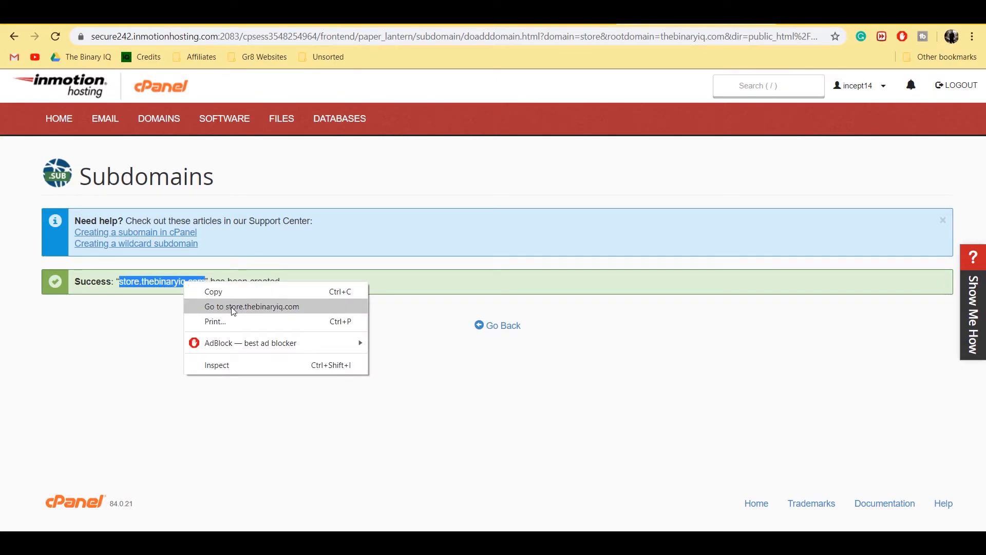
click(233, 307)
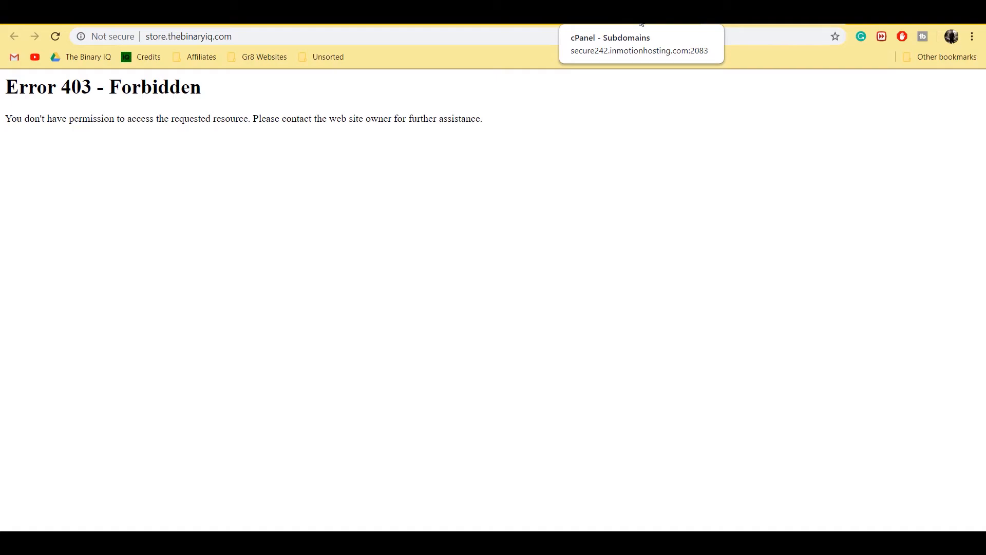
Return to the cPanel home page and open the installation form for the WordPress application
click(641, 23)
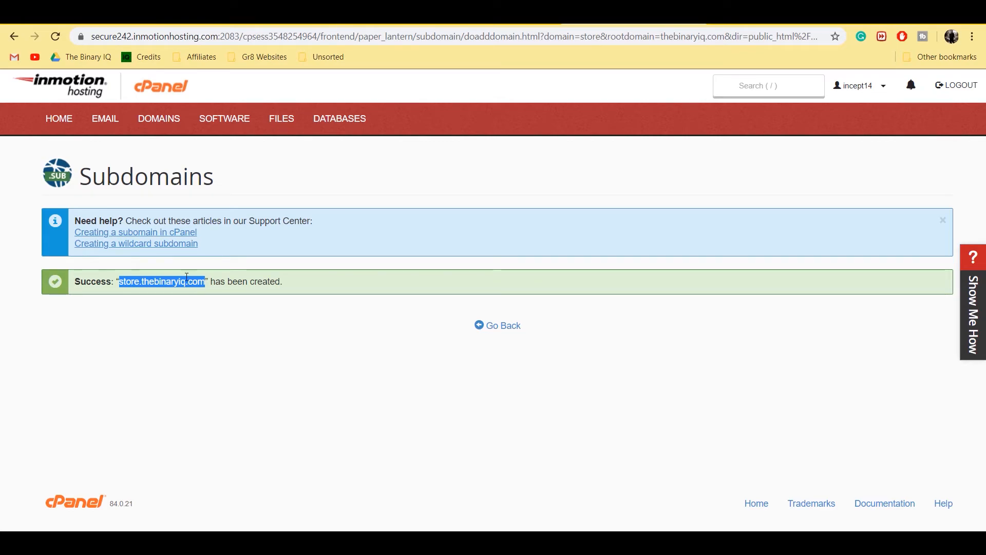
click(64, 125)
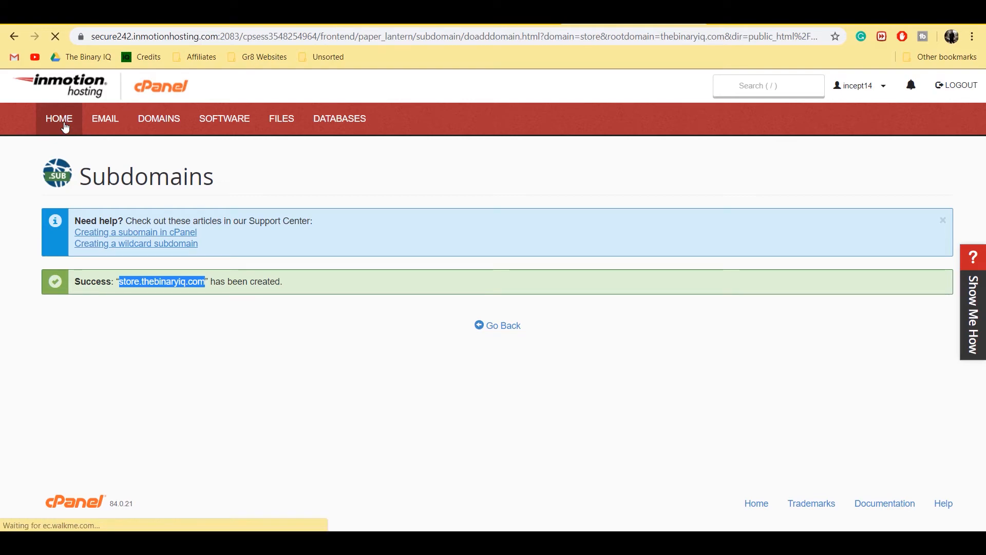
scroll(140, 308, down, 6)
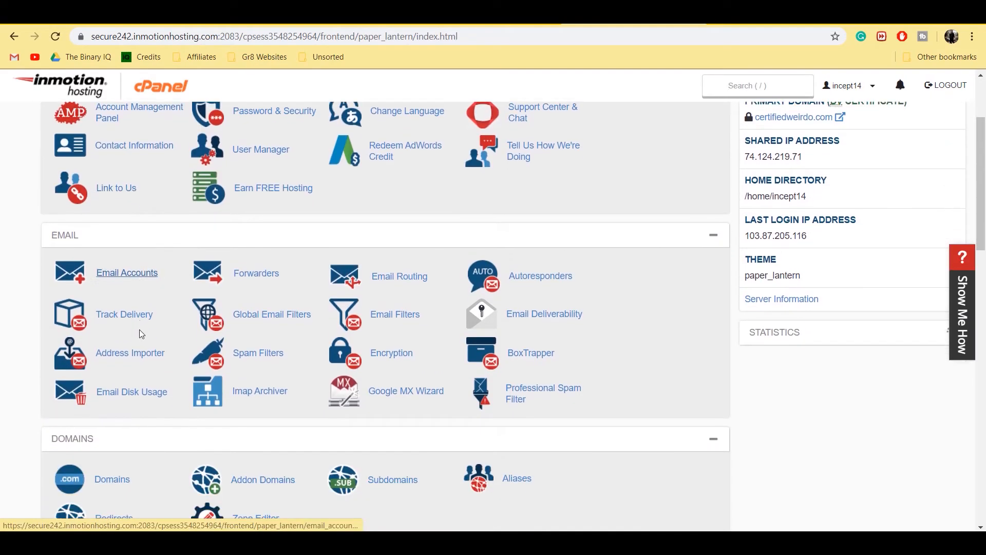
scroll(140, 335, down, 2)
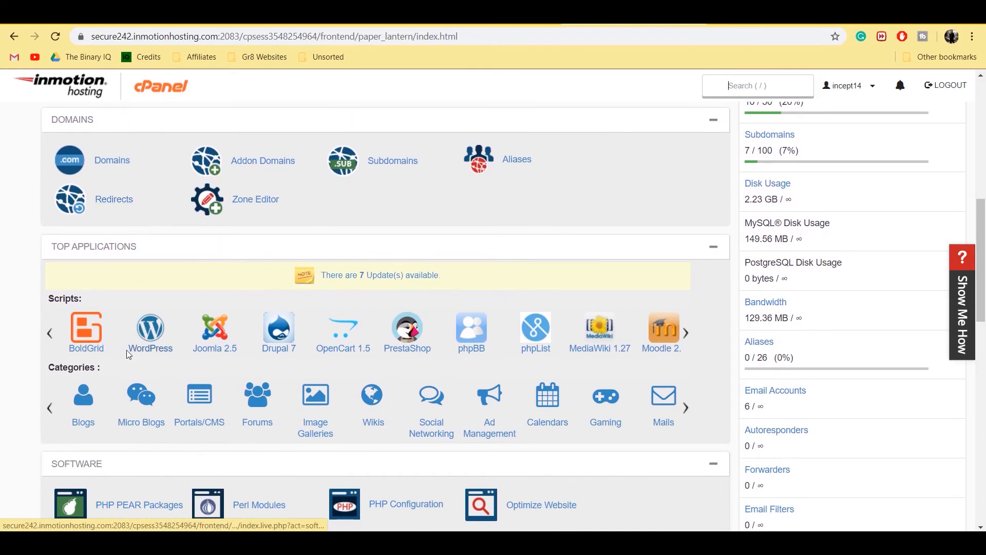
click(169, 356)
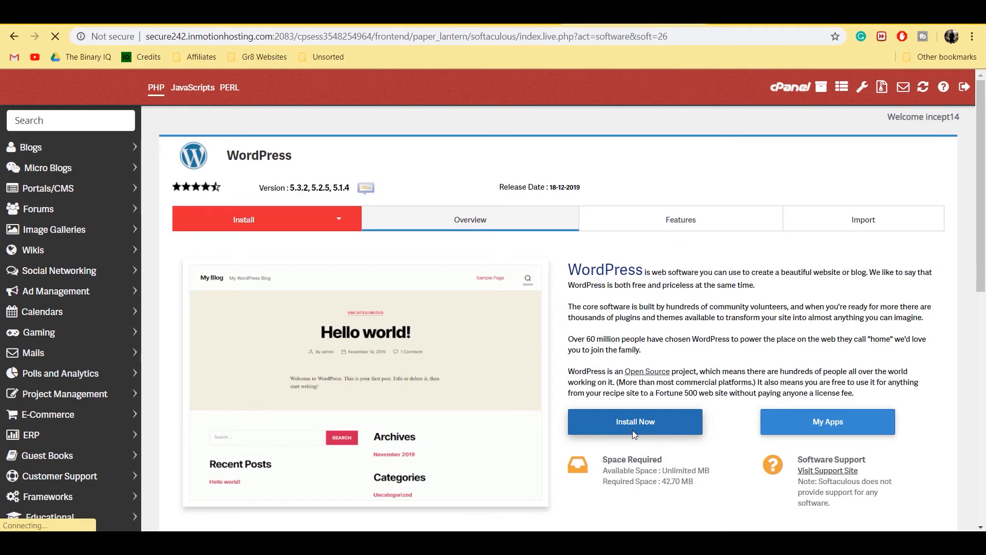
click(633, 422)
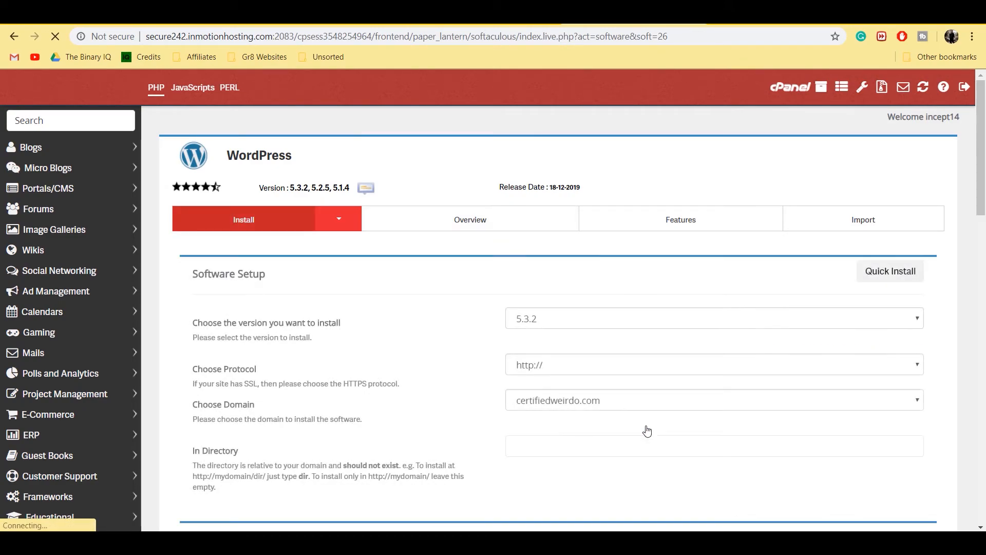
click(611, 322)
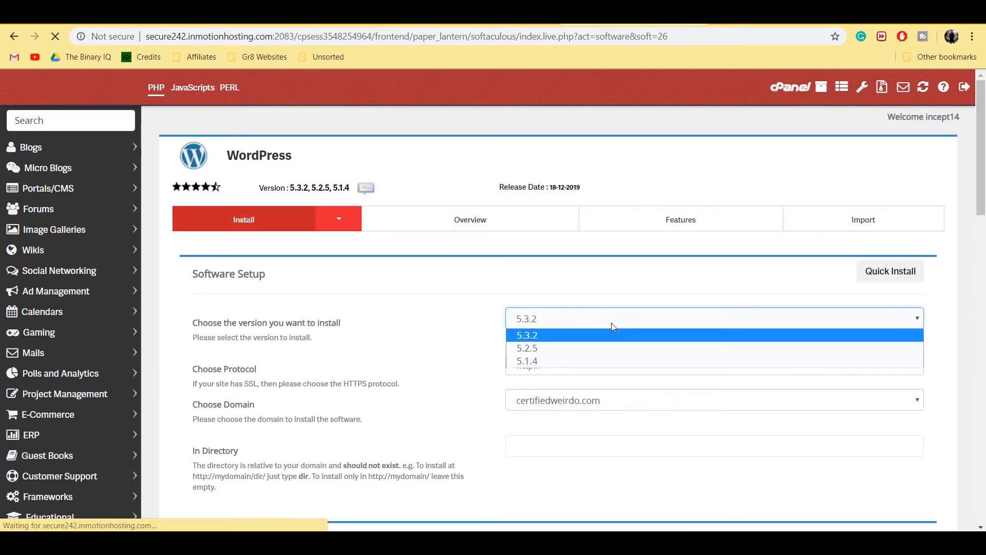
click(611, 323)
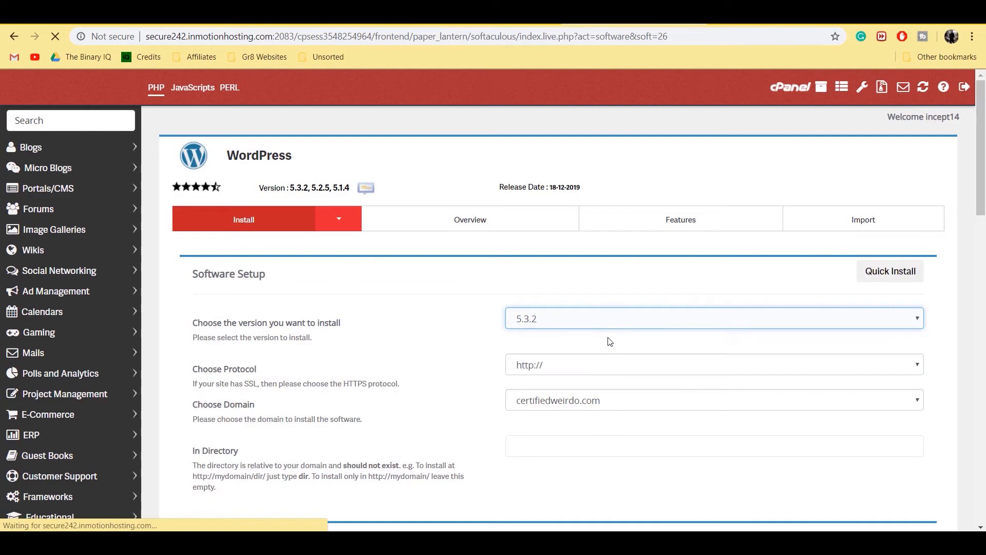
click(600, 371)
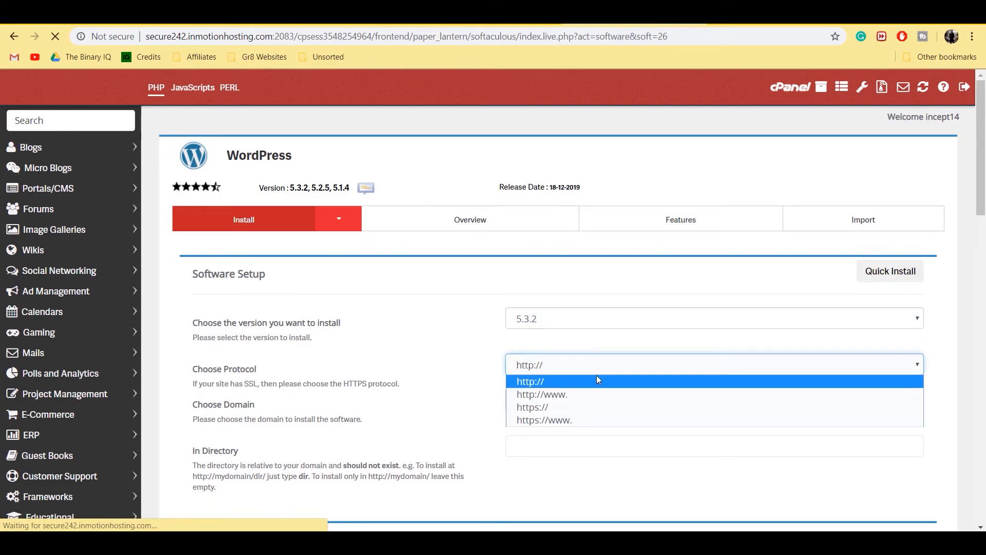
click(587, 425)
click(608, 406)
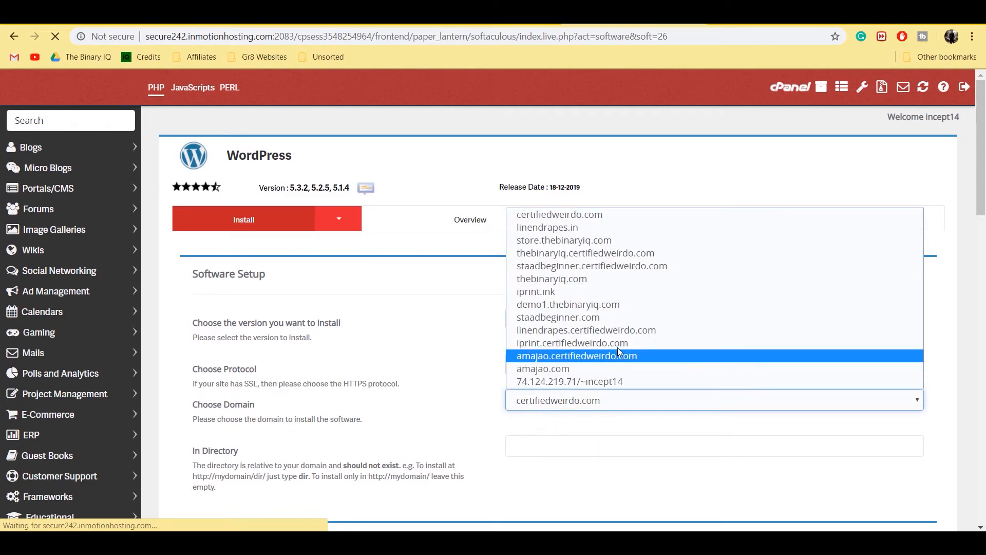
click(620, 242)
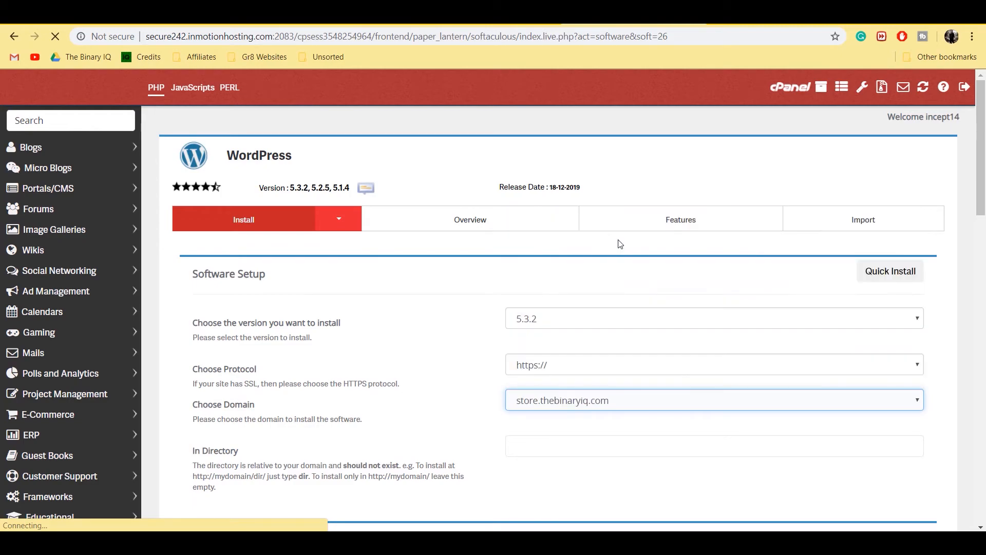
Leave the installation directory blank and enter the admin account's username
scroll(526, 298, down, 3)
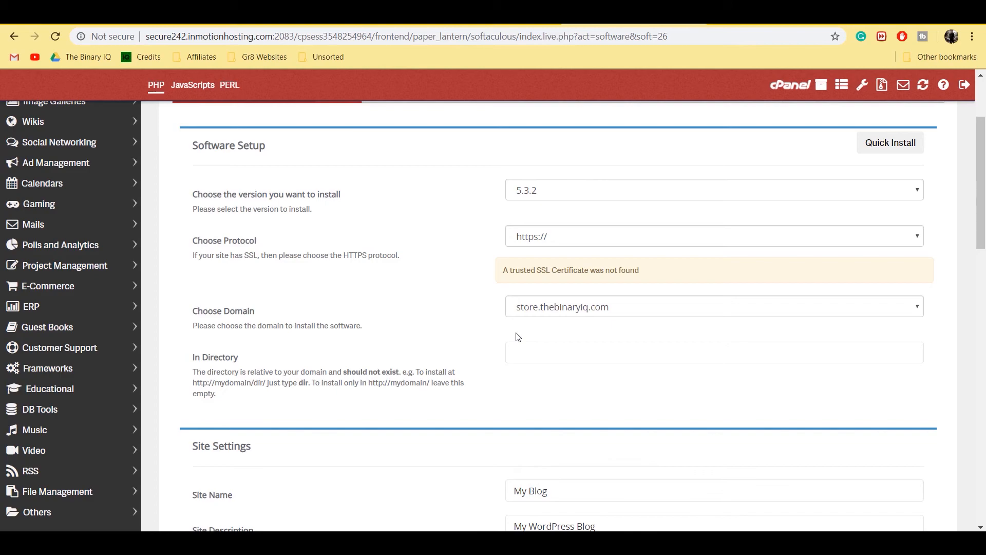
scroll(518, 337, down, 3)
click(555, 233)
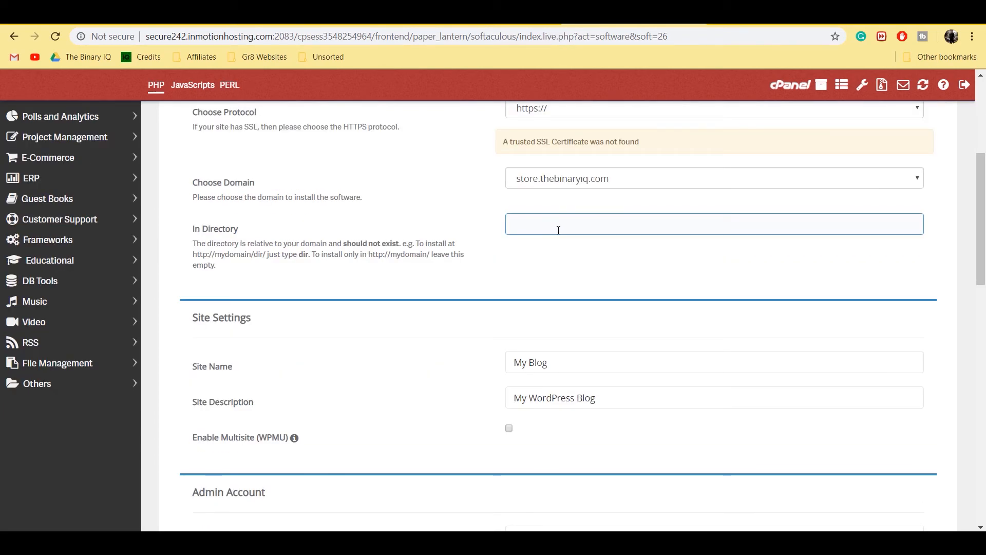
scroll(557, 254, down, 3)
click(590, 275)
click(533, 315)
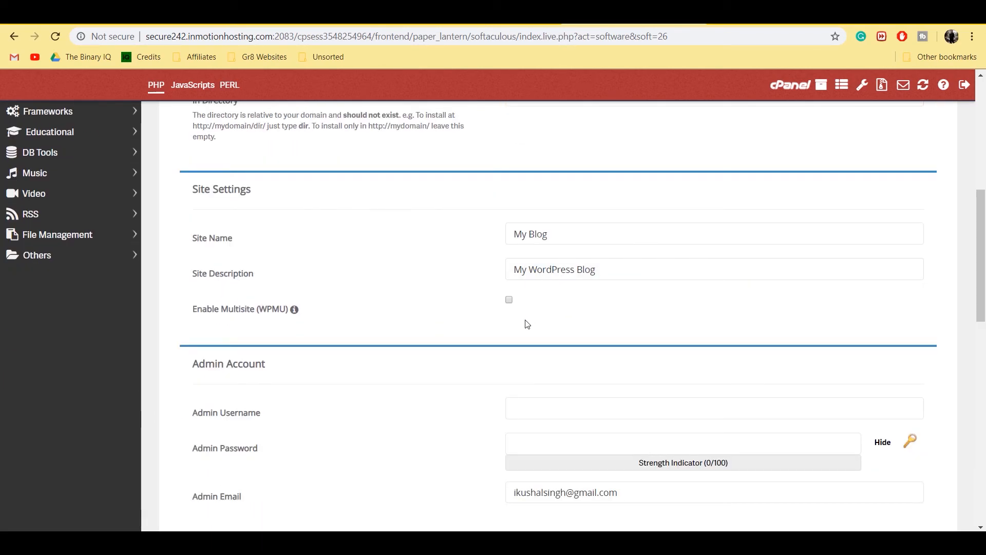
scroll(534, 328, down, 4)
click(584, 215)
text(ikushalsingh)
key(Tab)
Deselect the weForms and Jetpack plugins and install WordPress
scroll(519, 461, down, 6)
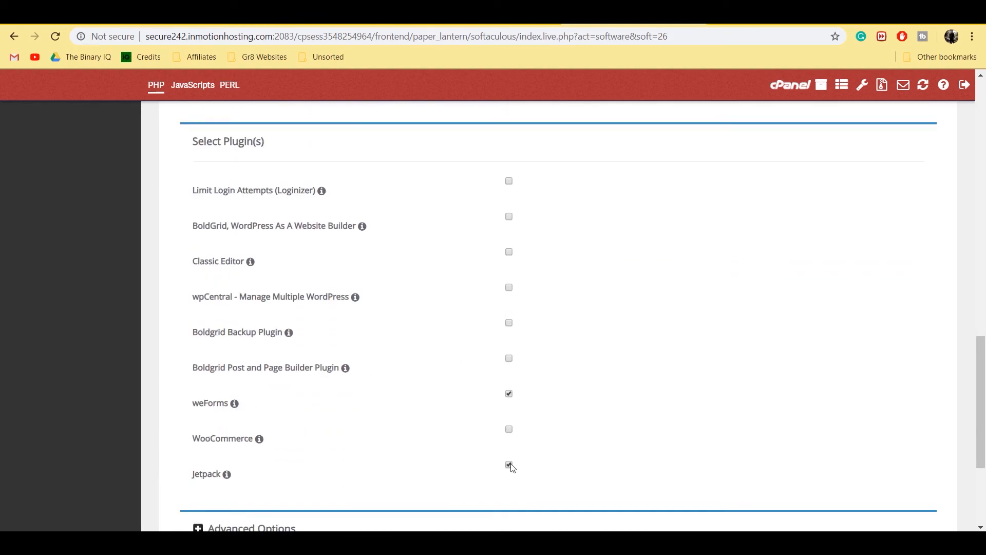
click(509, 464)
click(509, 394)
scroll(558, 382, down, 4)
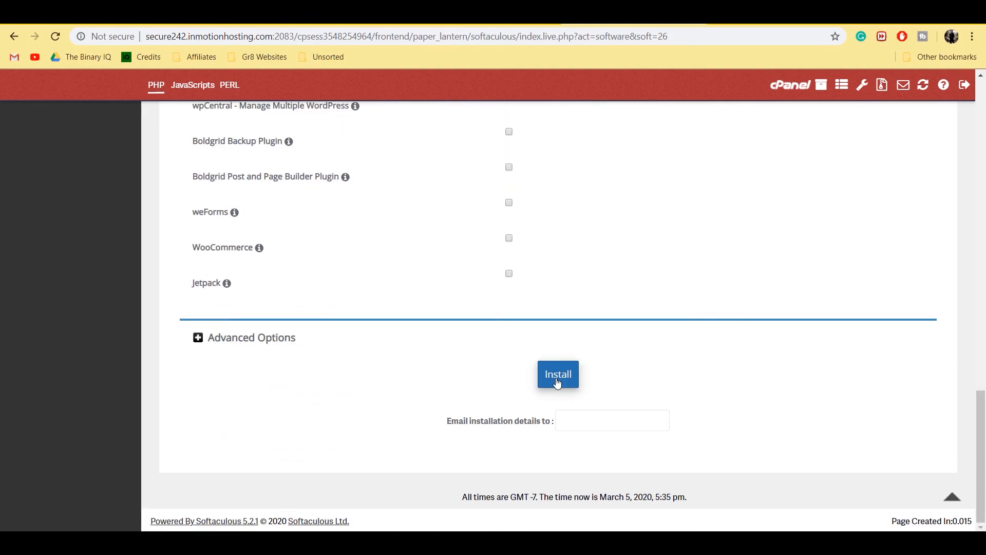
click(557, 383)
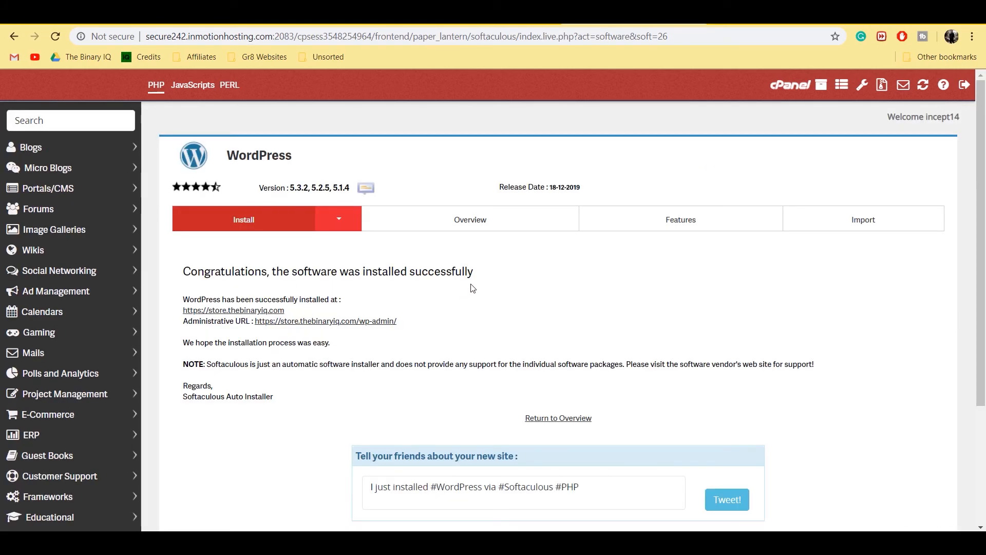
Reload store.thebinaryiq.com in its browser tab and look through the new WordPress home page
click(747, 17)
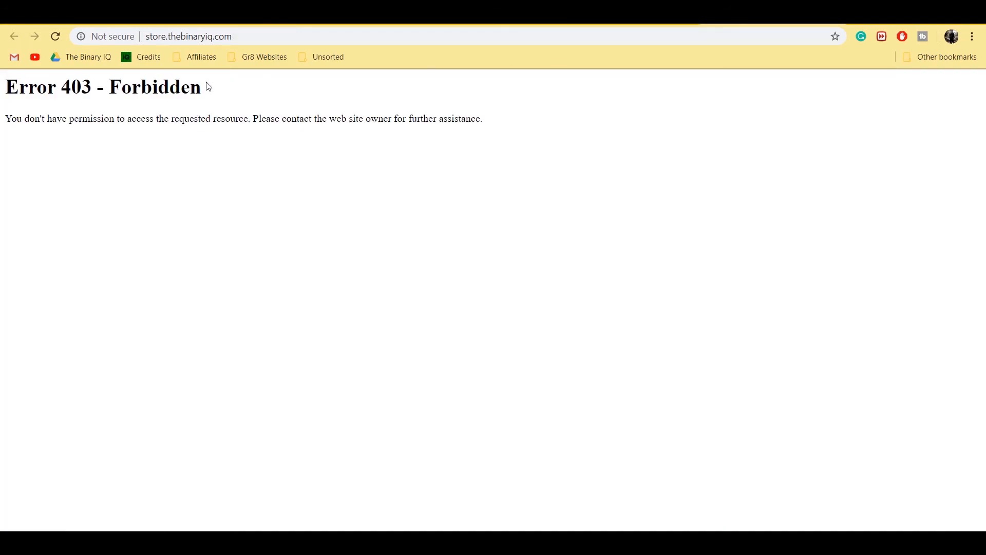
click(56, 36)
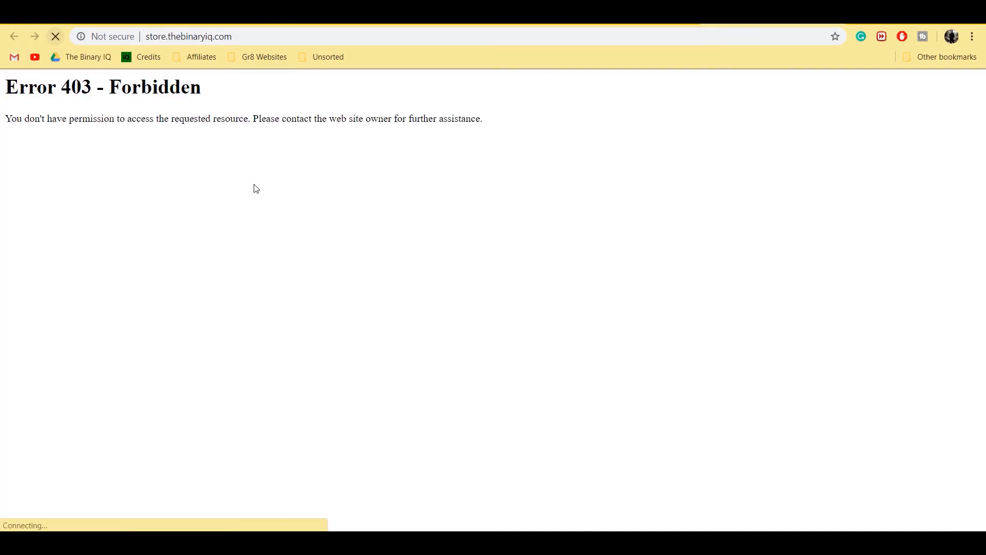
scroll(513, 265, down, 10)
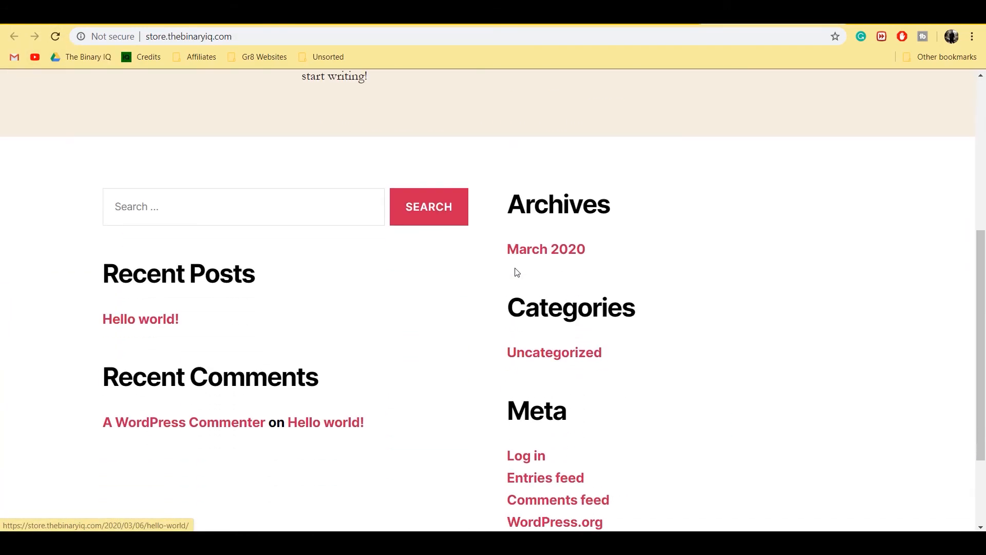
scroll(514, 278, up, 10)
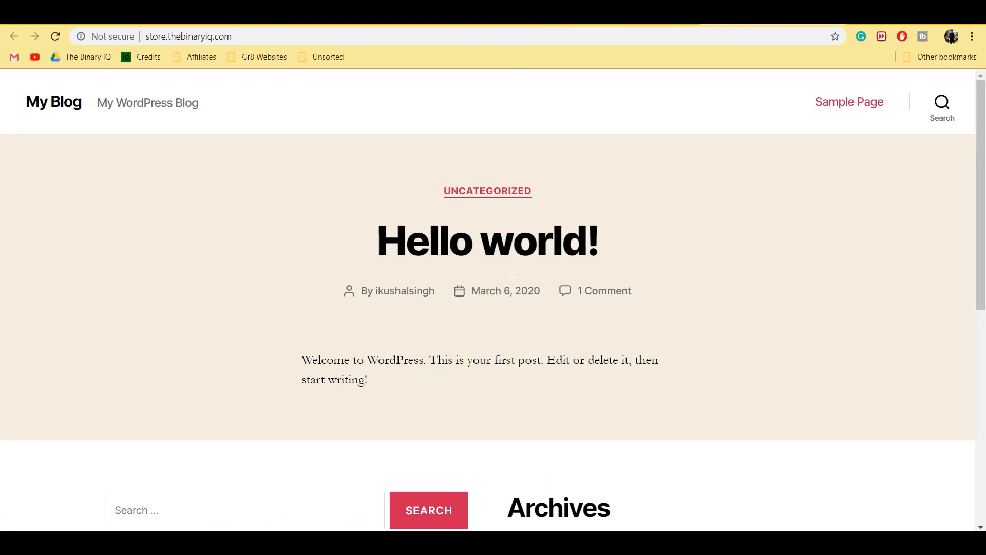